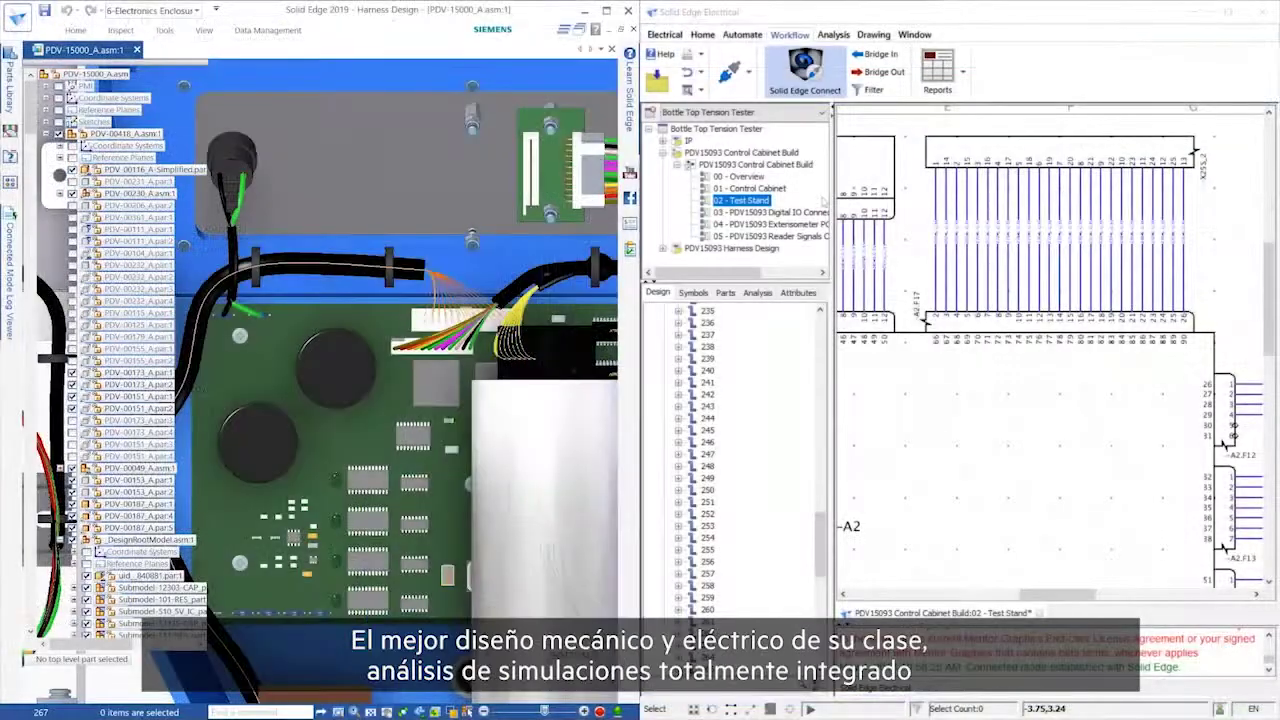
Open the context menu for the 02 - Test Stand schematic beside the harness model
right_click(1232, 430)
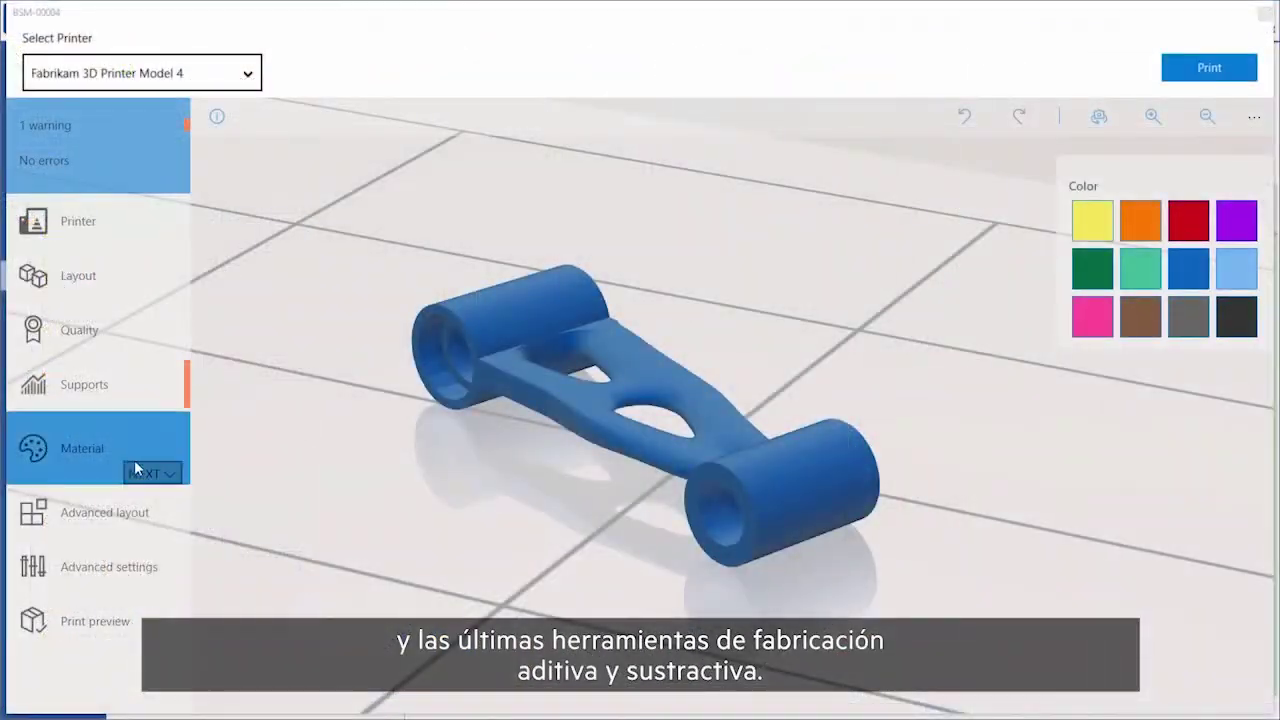
Enable Flow Trajectories under Results in the FloEFD Analysis tree
click(140, 470)
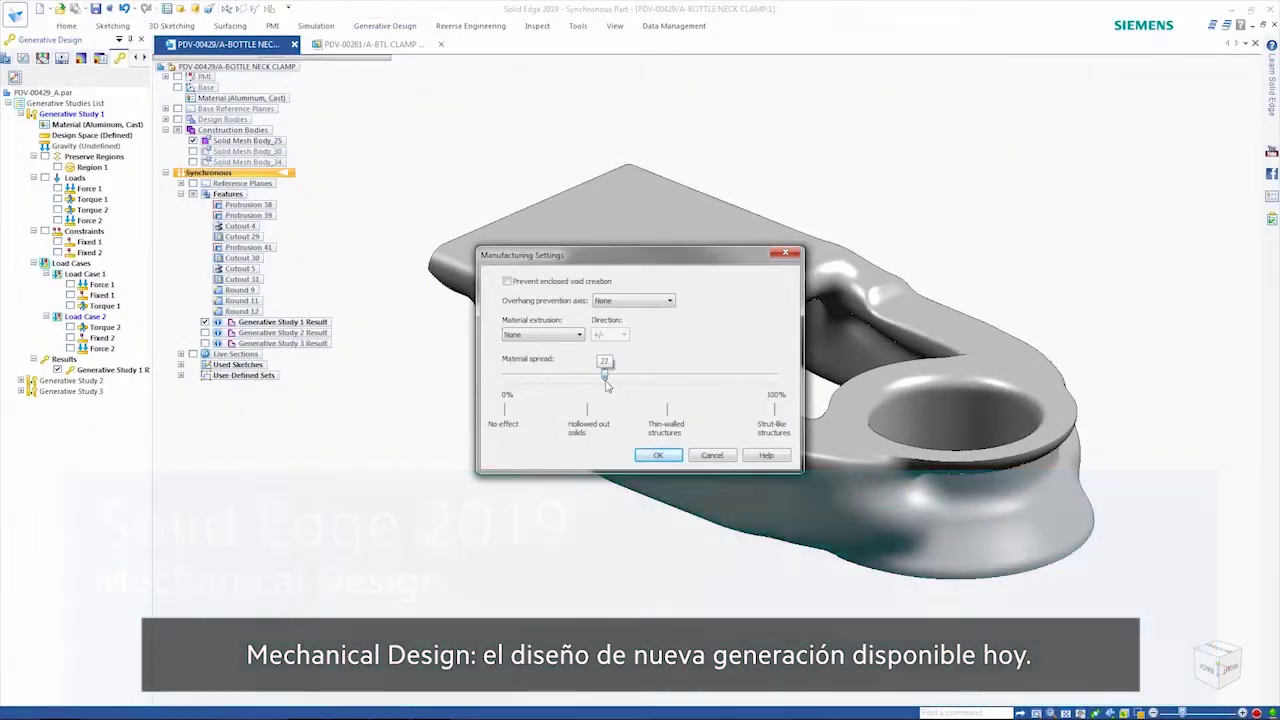
Increase the generative study's material spread and switch to a tilted 3D view
drag(594, 373, 774, 373)
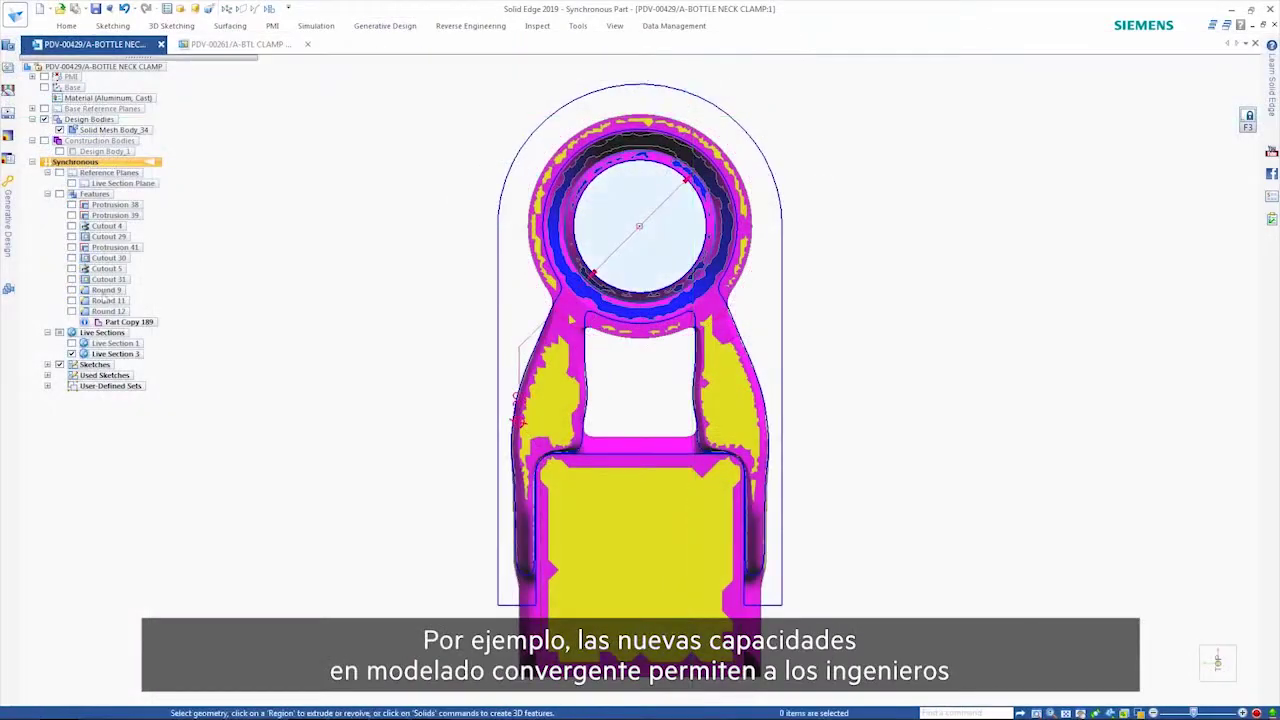
key(ctrl+i)
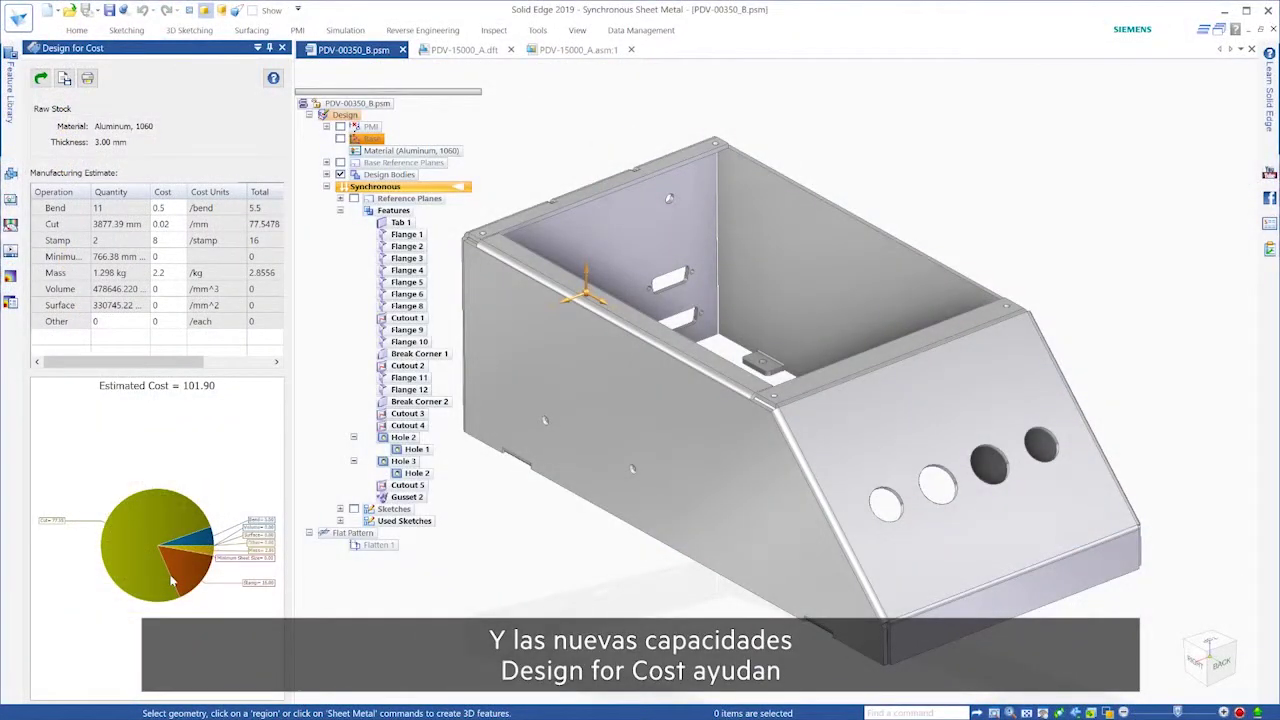
Place pump P3000 beside the upper pipeline and confirm its component data
double_click(430, 151)
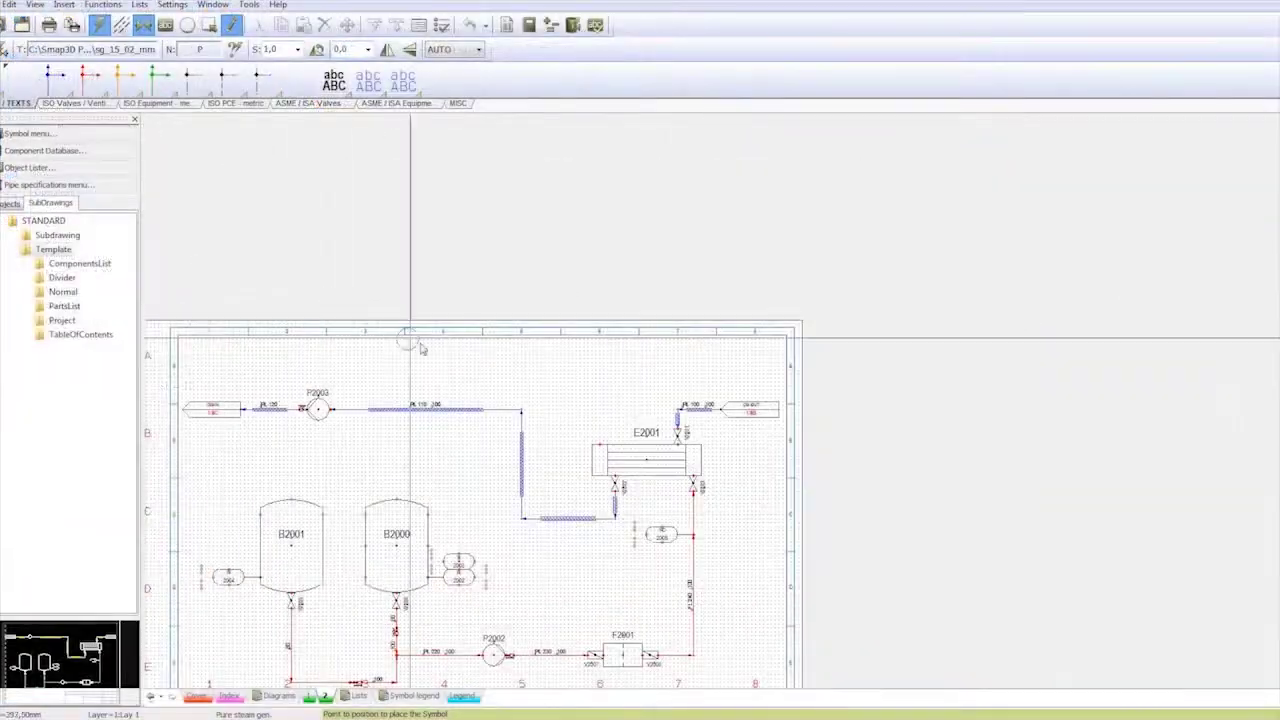
click(474, 379)
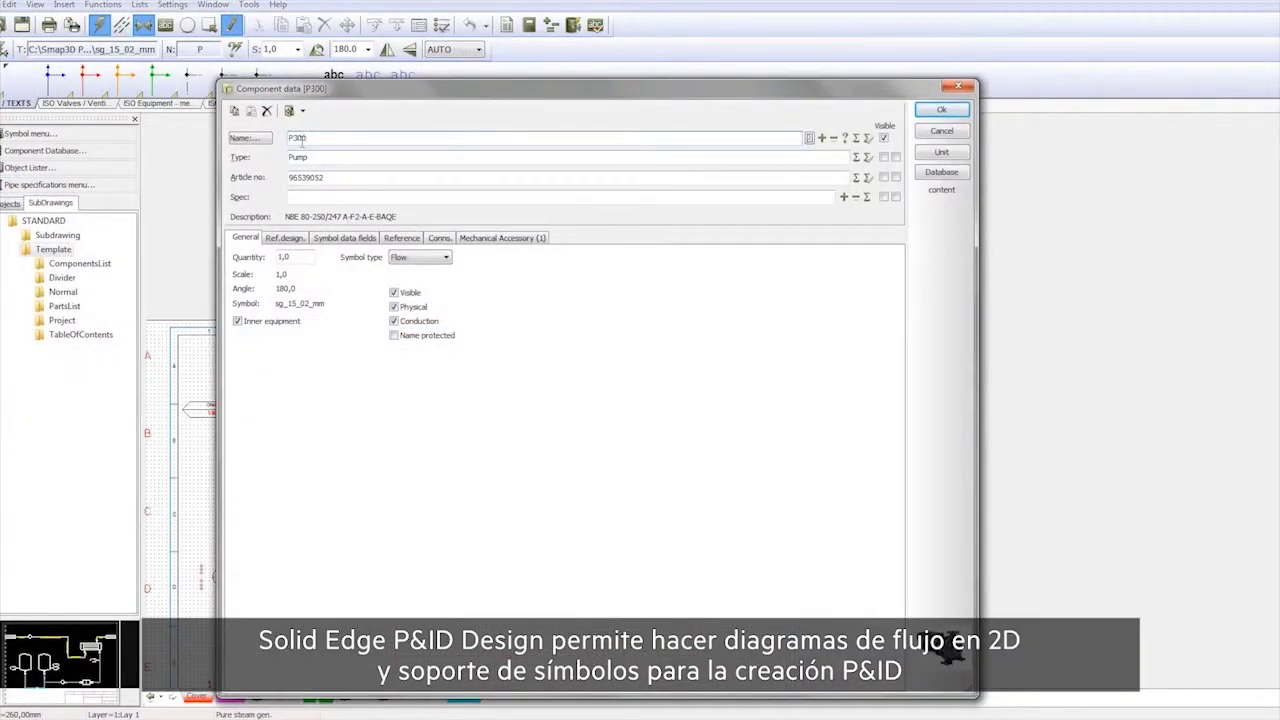
click(943, 111)
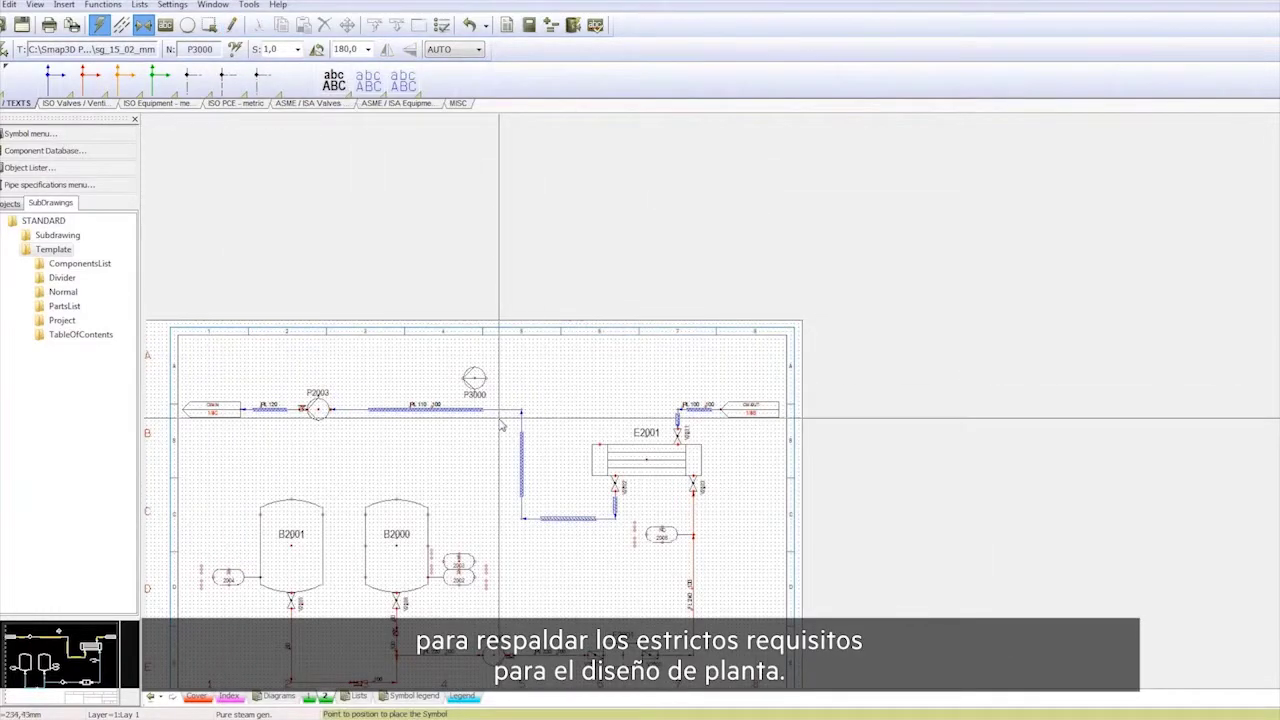
scroll(500, 424, up, 3)
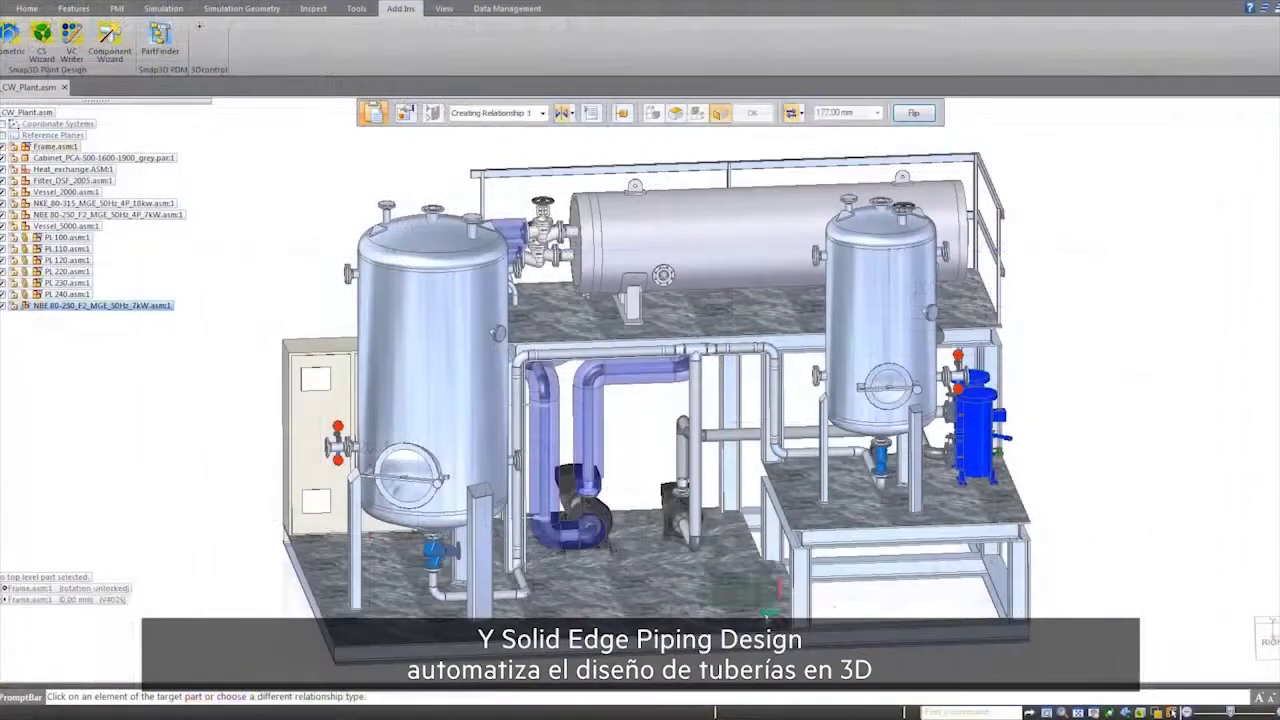
Finish the component assignment, then assign pipeline PL 300_100 to the 3D plant
click(779, 402)
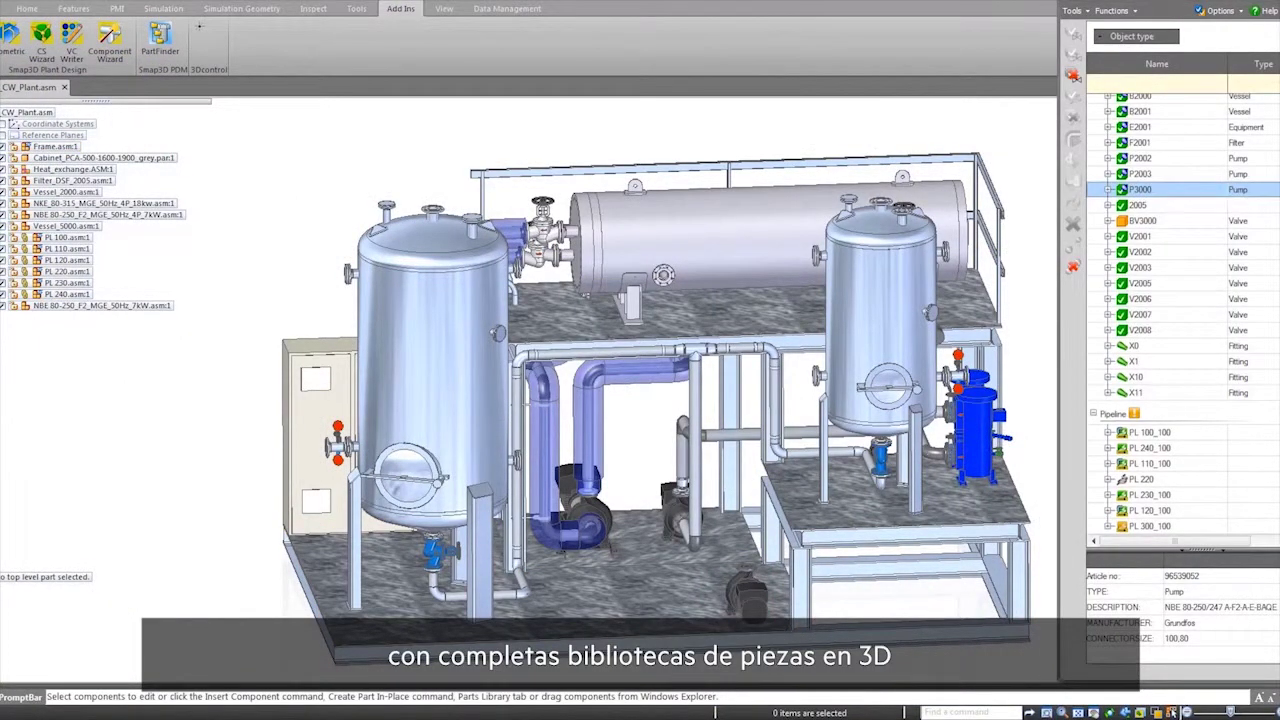
click(1108, 526)
right_click(1135, 497)
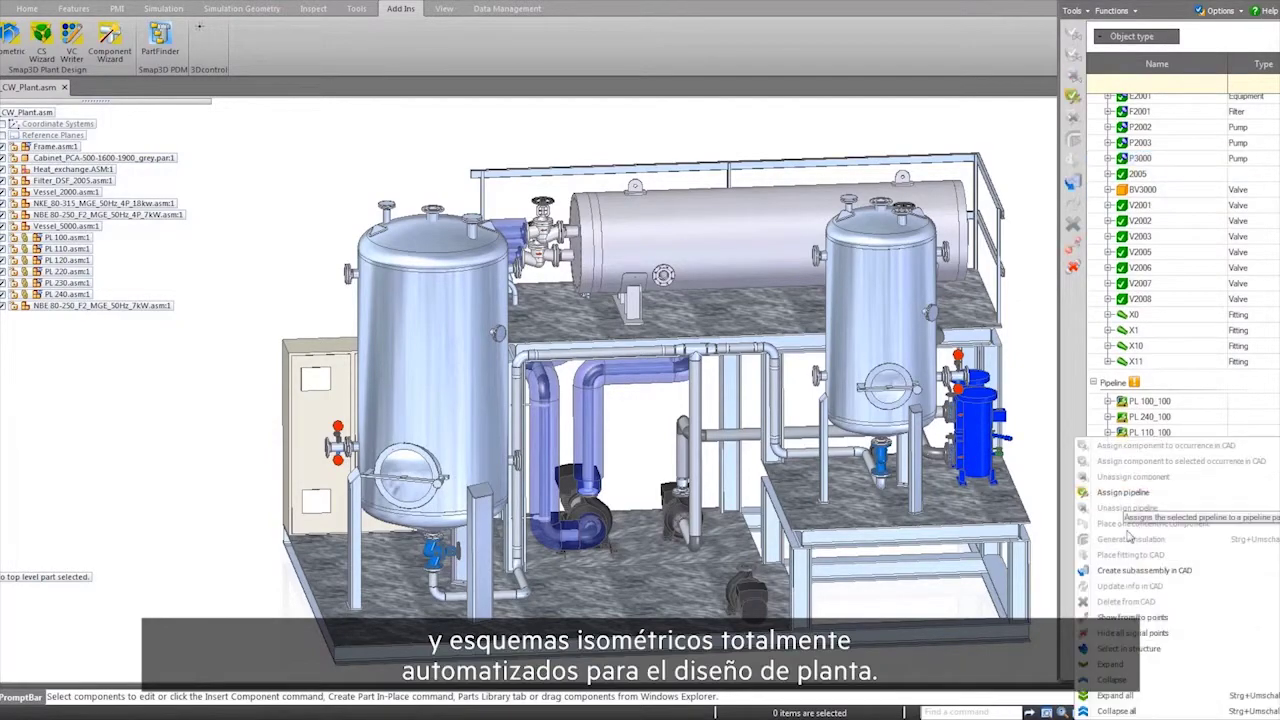
click(1130, 618)
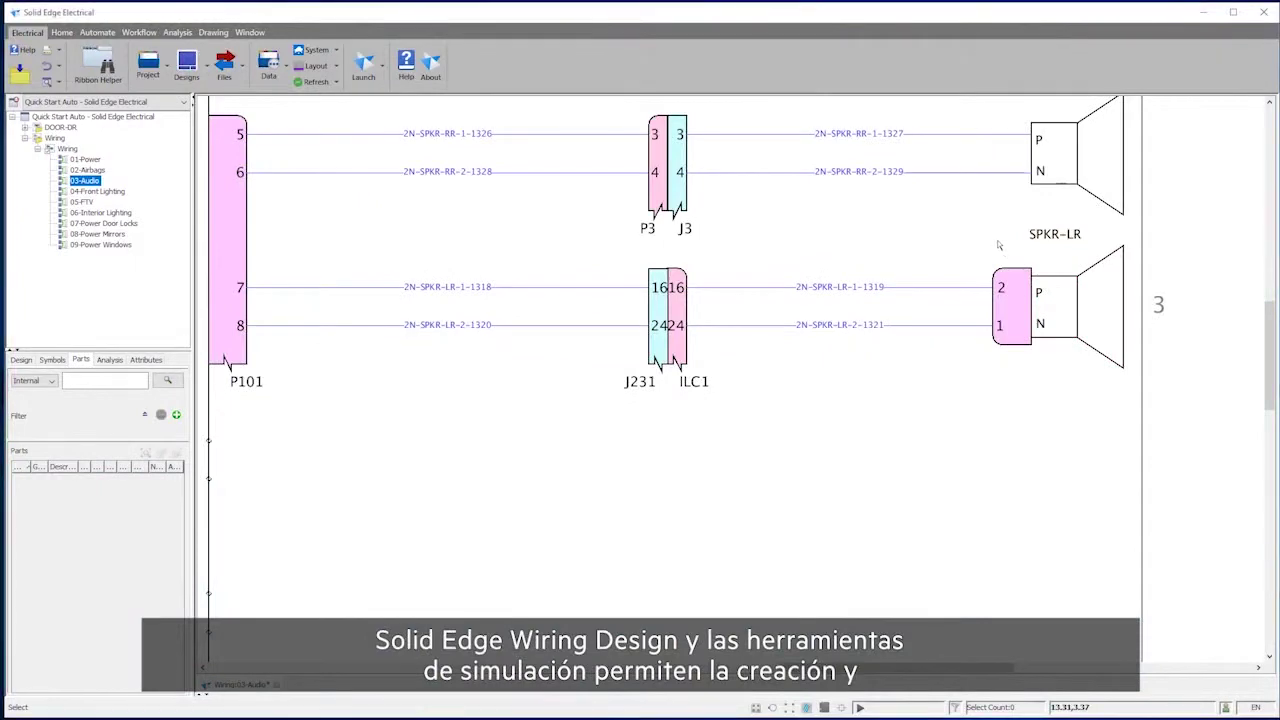
Generate harness connectors for SPKR-RR and pan the DOOR-DR diagram to show ILC2
scroll(998, 245, up, 3)
click(1058, 282)
right_click(1060, 283)
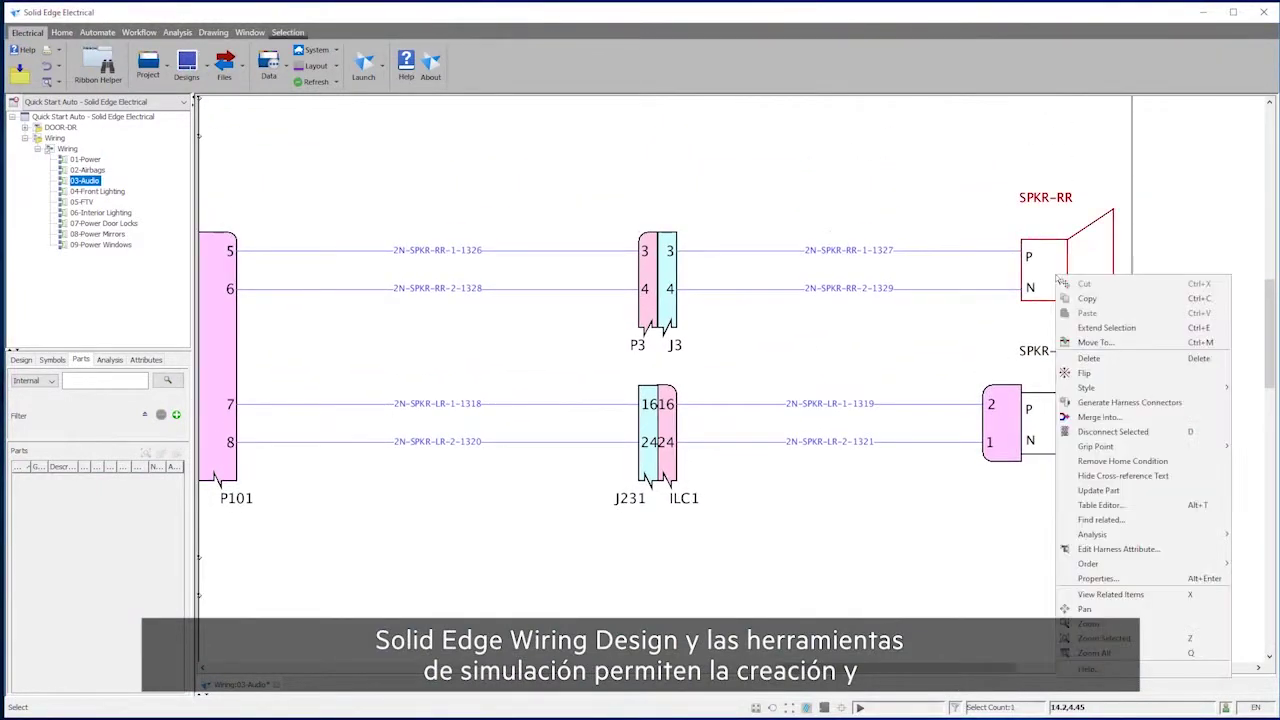
click(1130, 403)
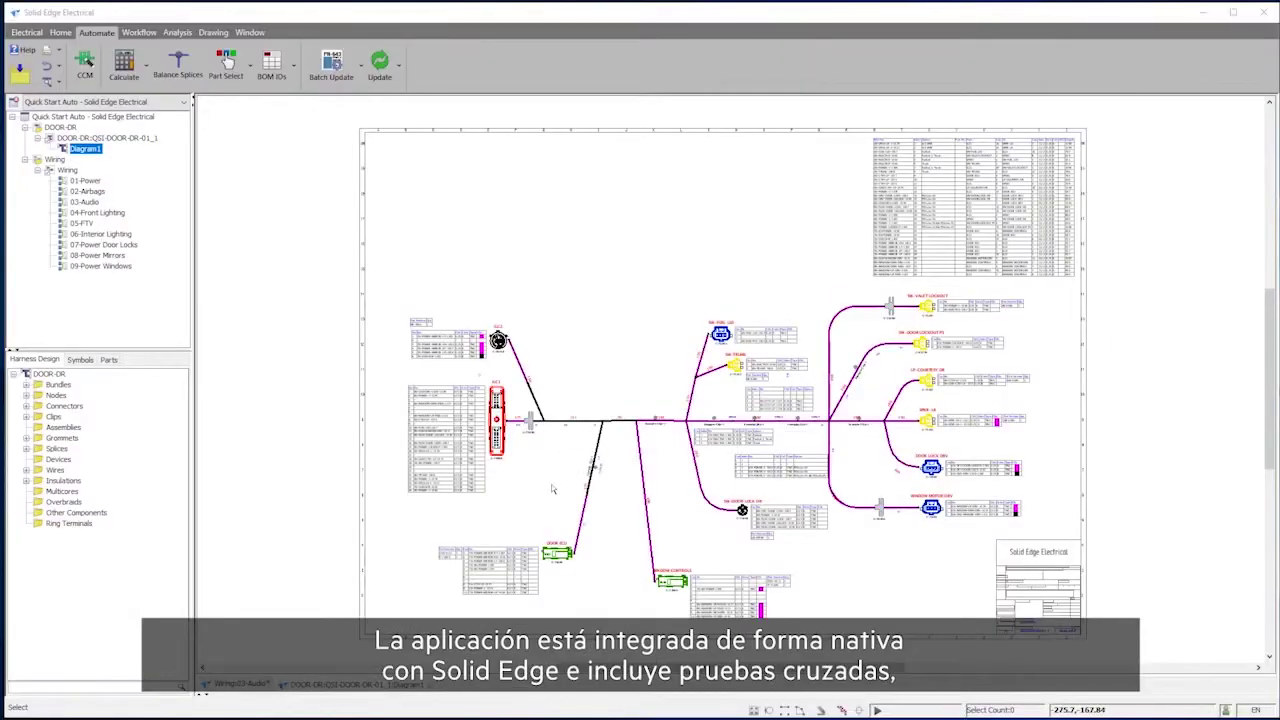
scroll(550, 471, up, 3)
middle_drag(547, 446, 677, 581)
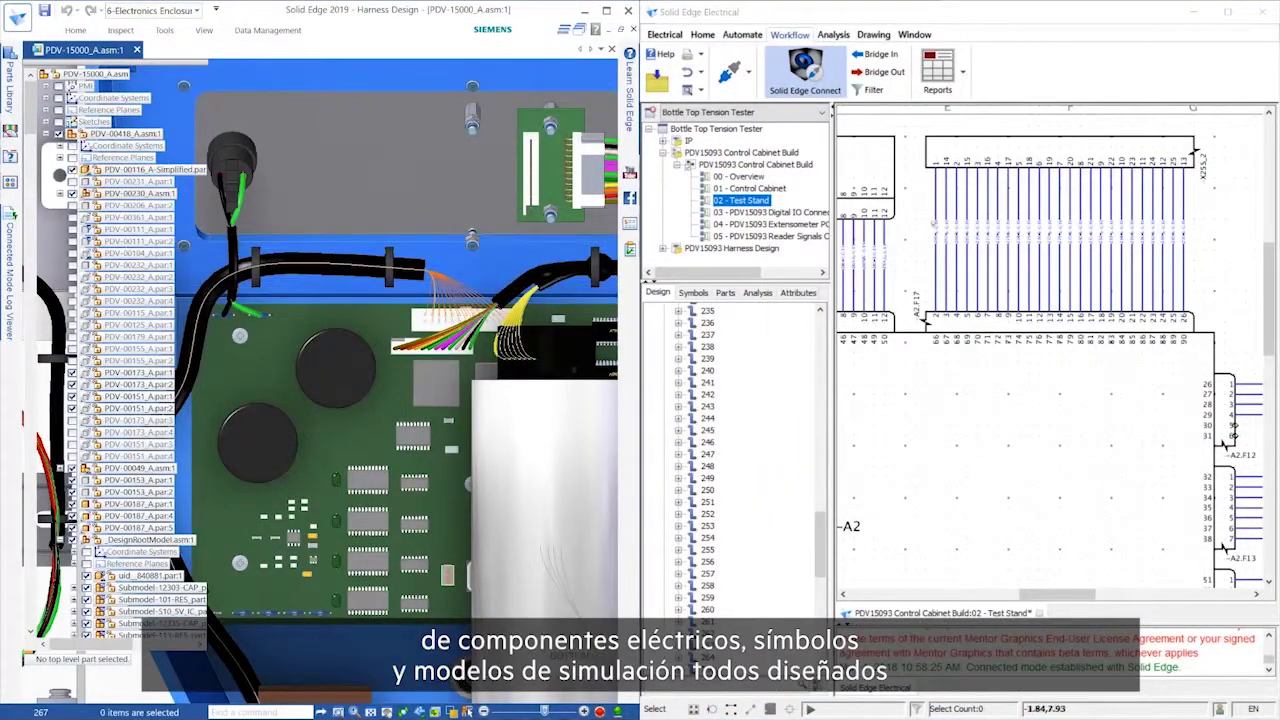
Box-select a group of Test Stand conductors and apply a new colour in their properties
drag(933, 222, 1195, 240)
right_click(1195, 240)
click(1130, 600)
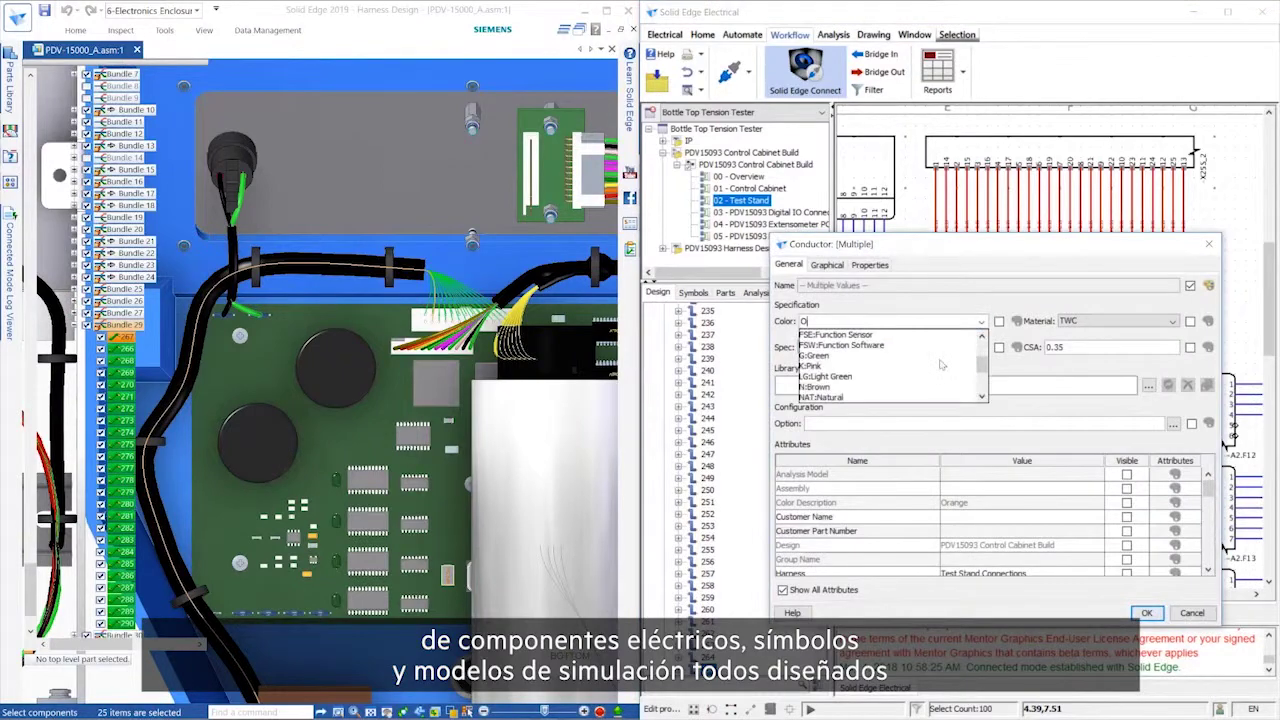
key(Return)
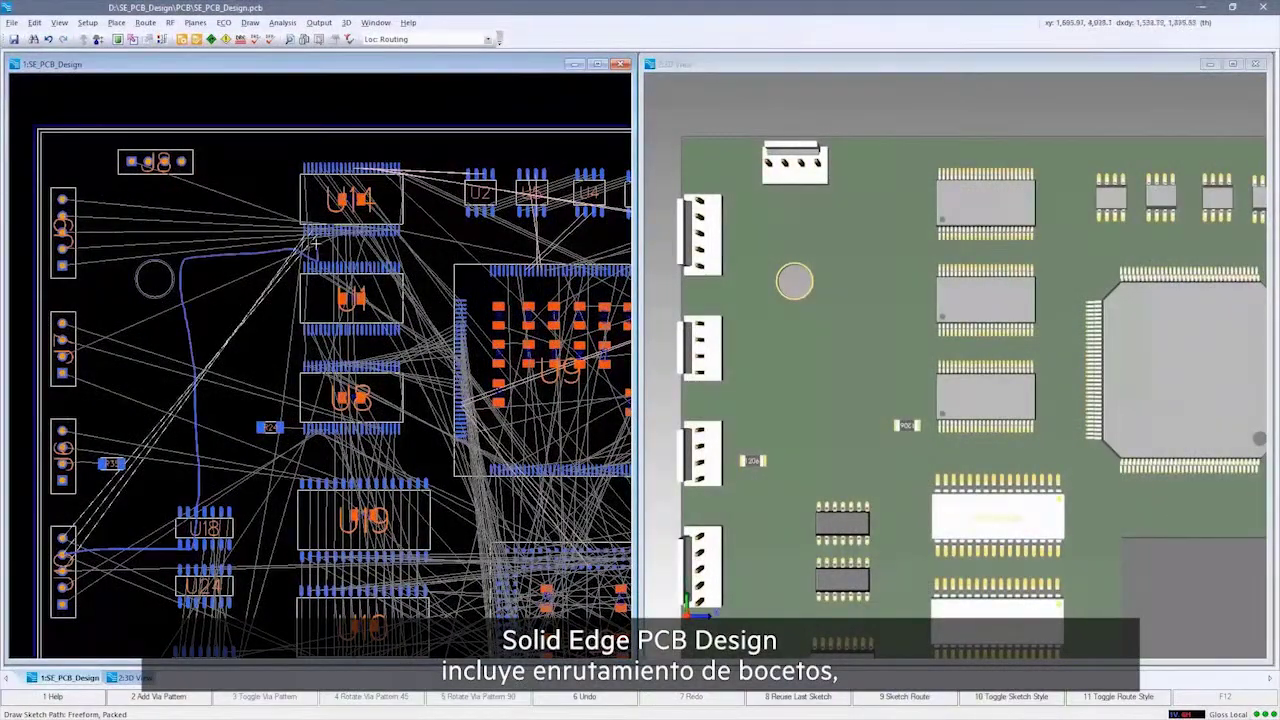
Sketch-route the chosen nets as new traces and fit the board in both views
click(910, 697)
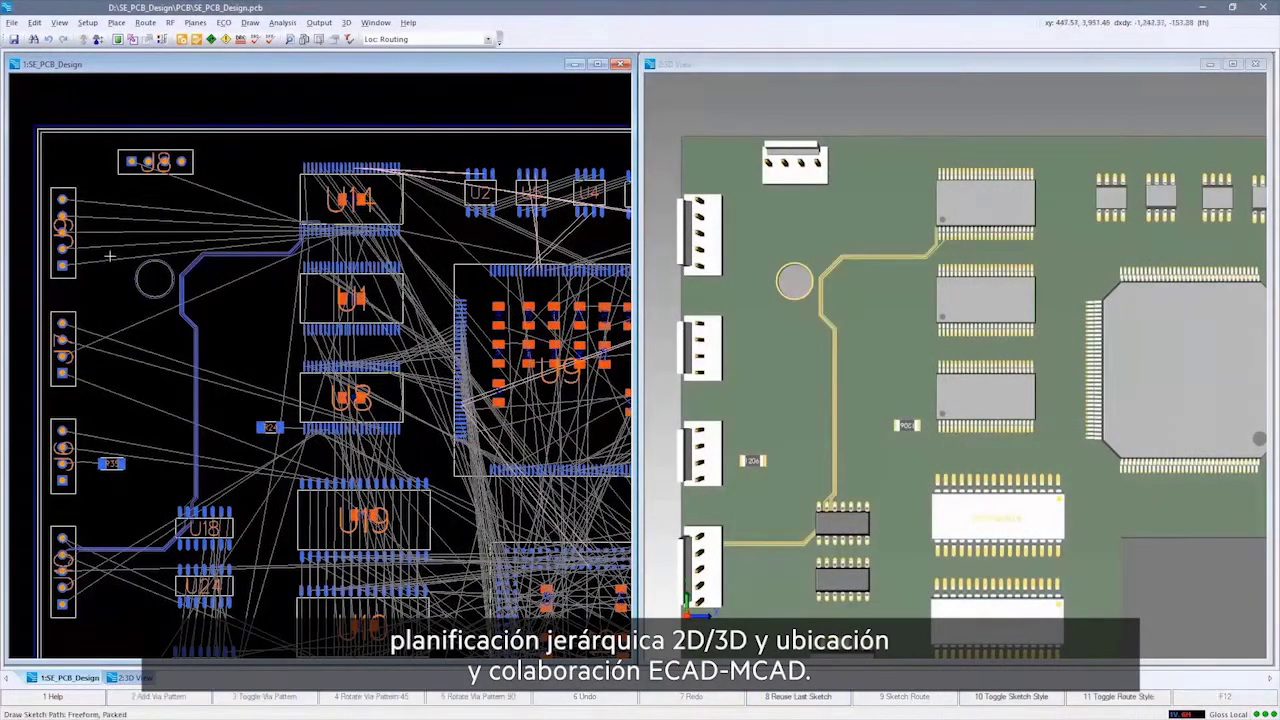
click(920, 699)
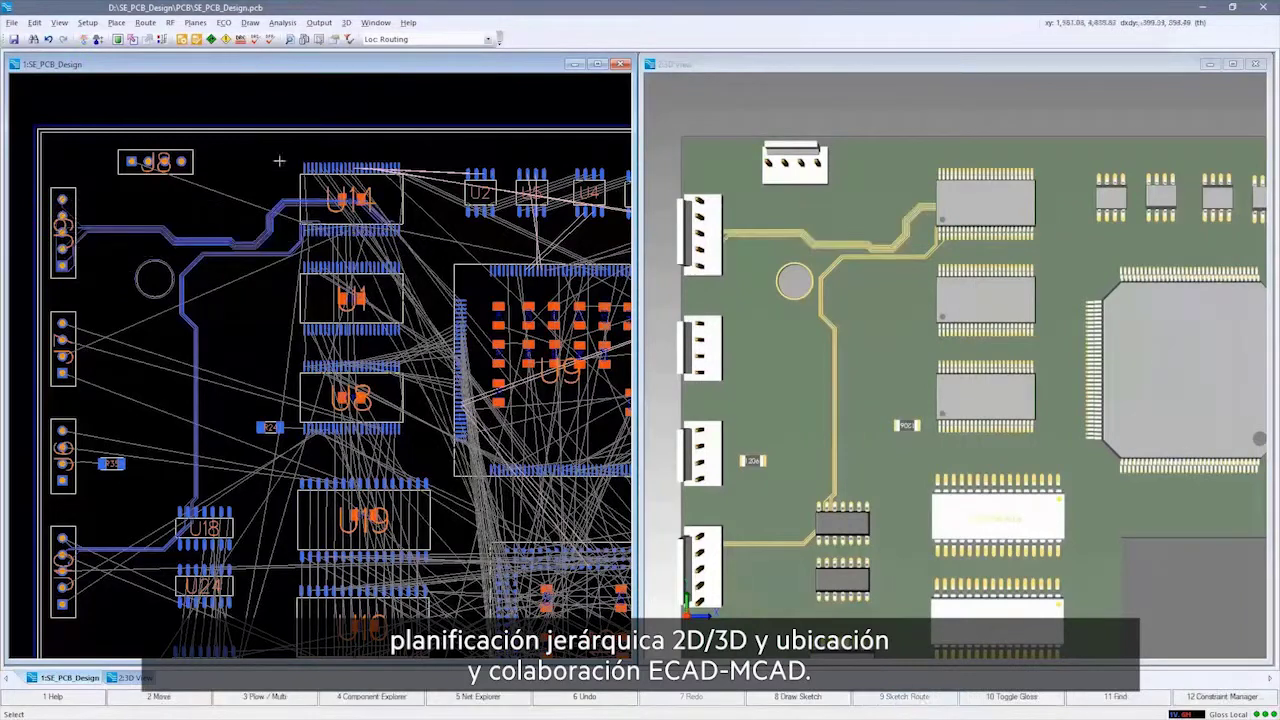
click(117, 39)
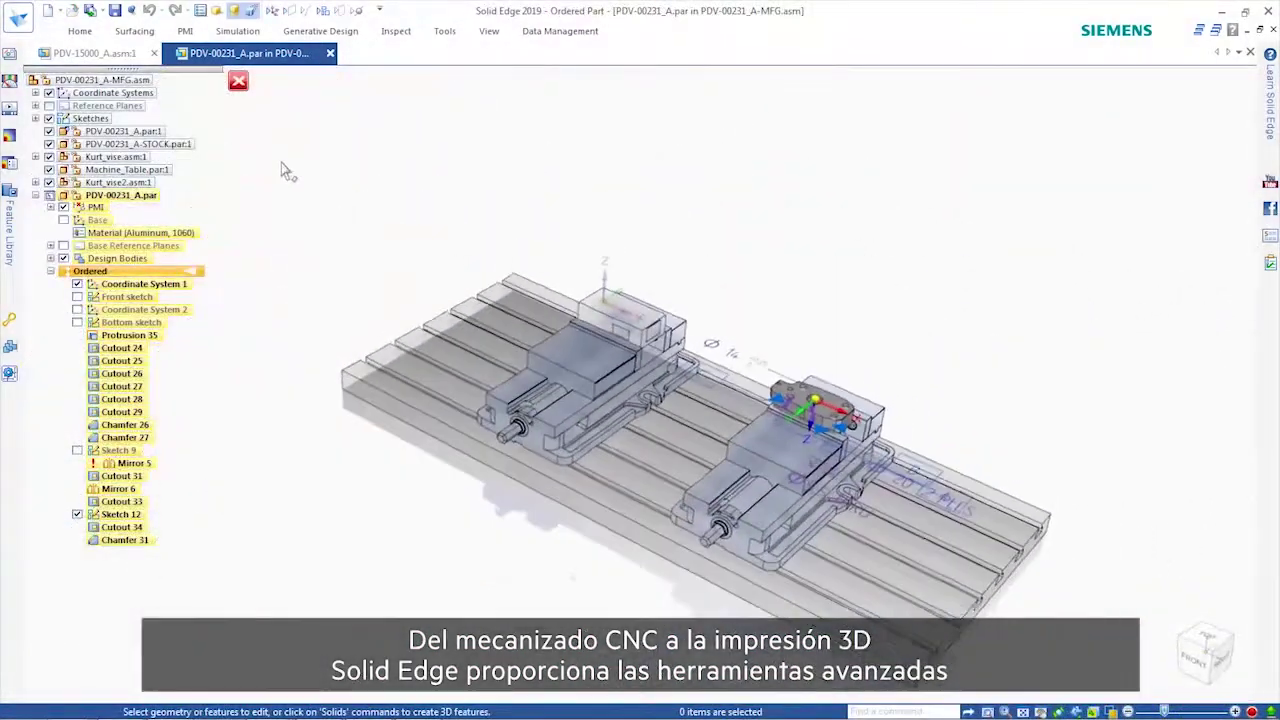
Check the model's printability at its current scale and select ABS as the print material
click(238, 81)
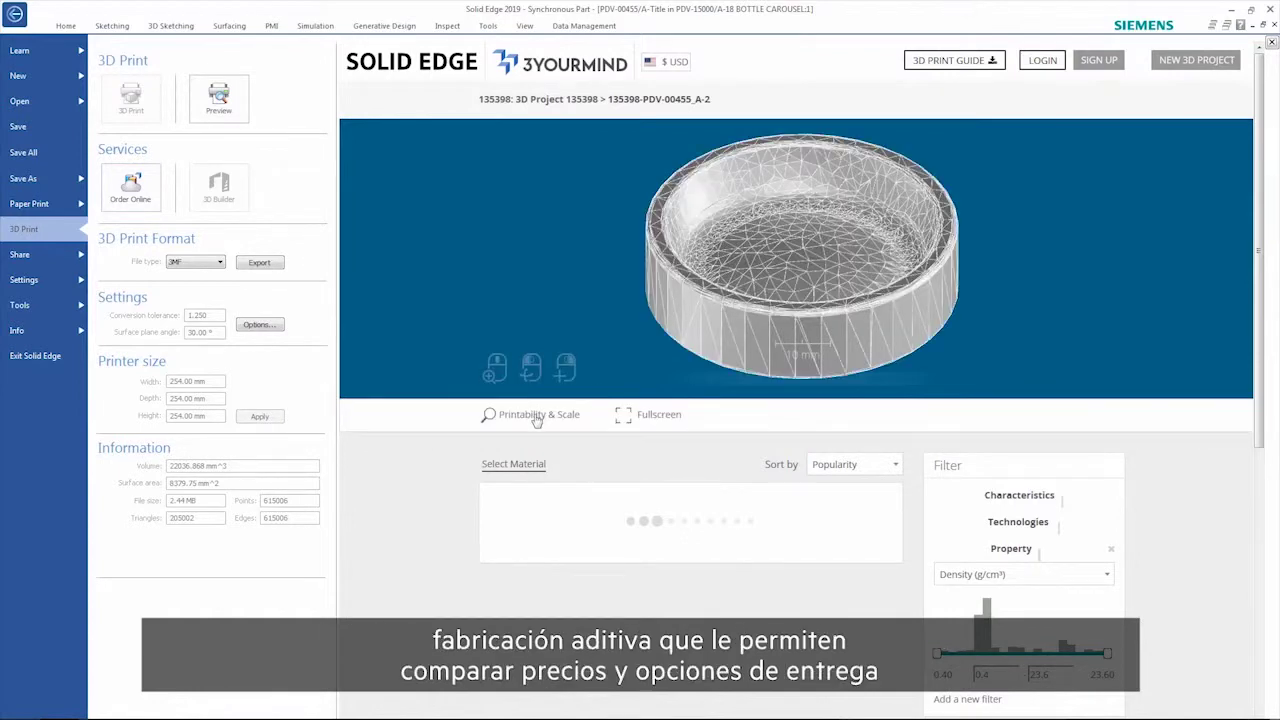
click(537, 416)
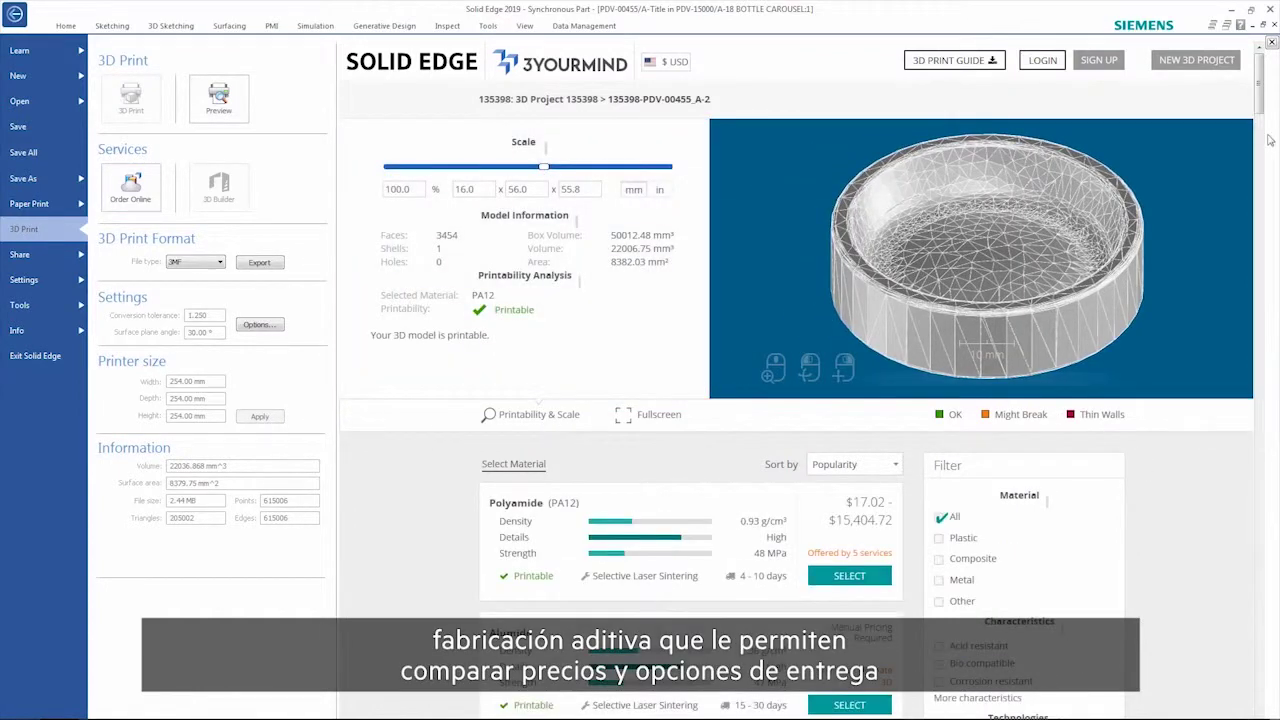
drag(1261, 107, 1245, 219)
click(849, 540)
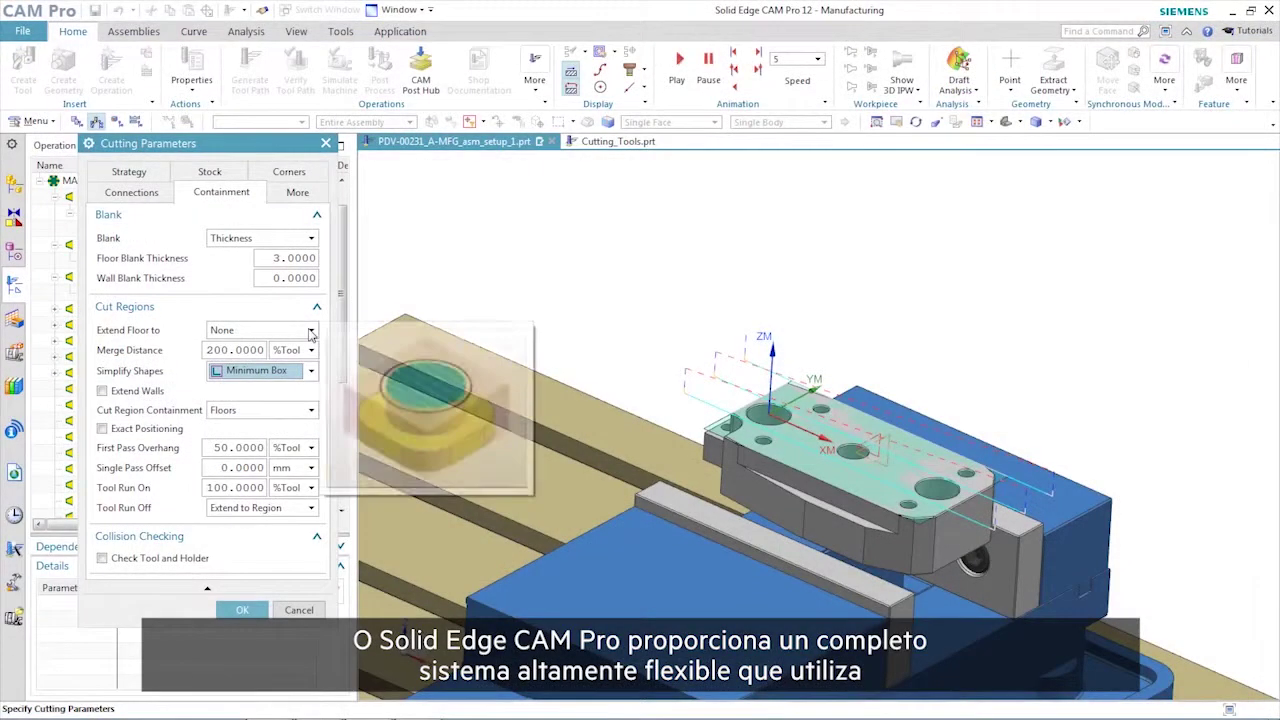
Set Extend Floor to Part Outline under Containment and accept the cutting parameters
click(300, 330)
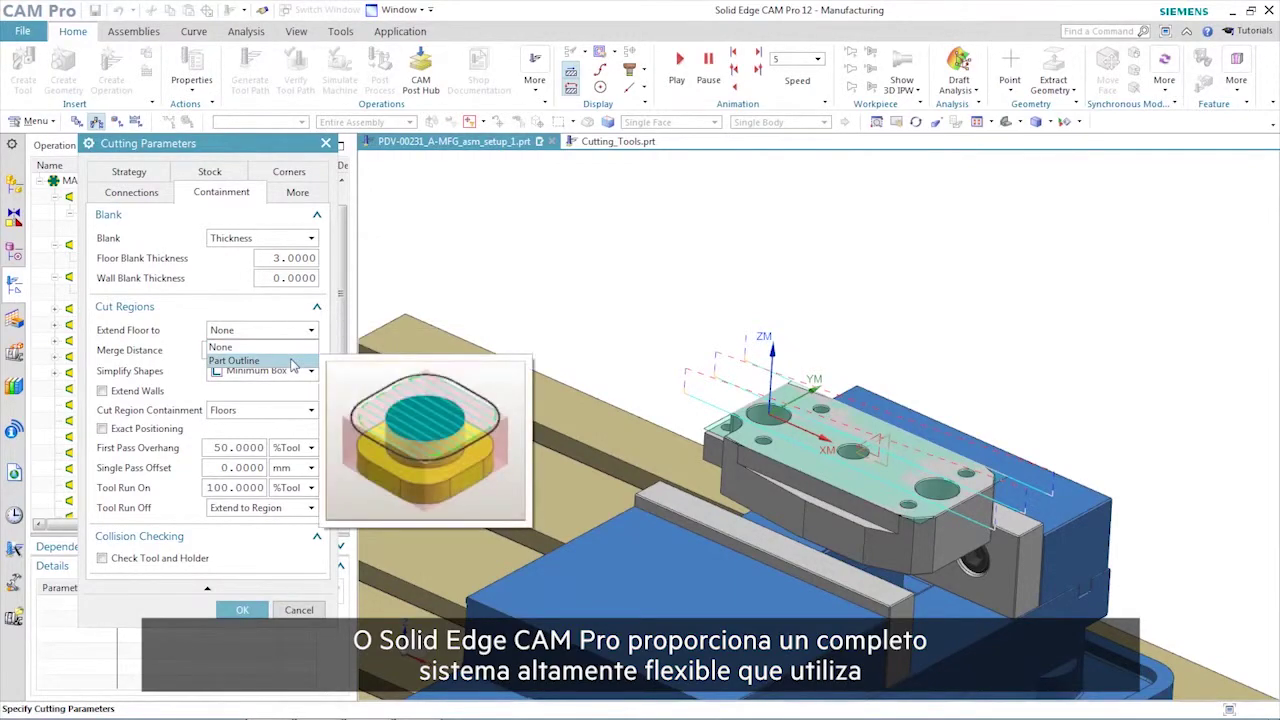
click(291, 361)
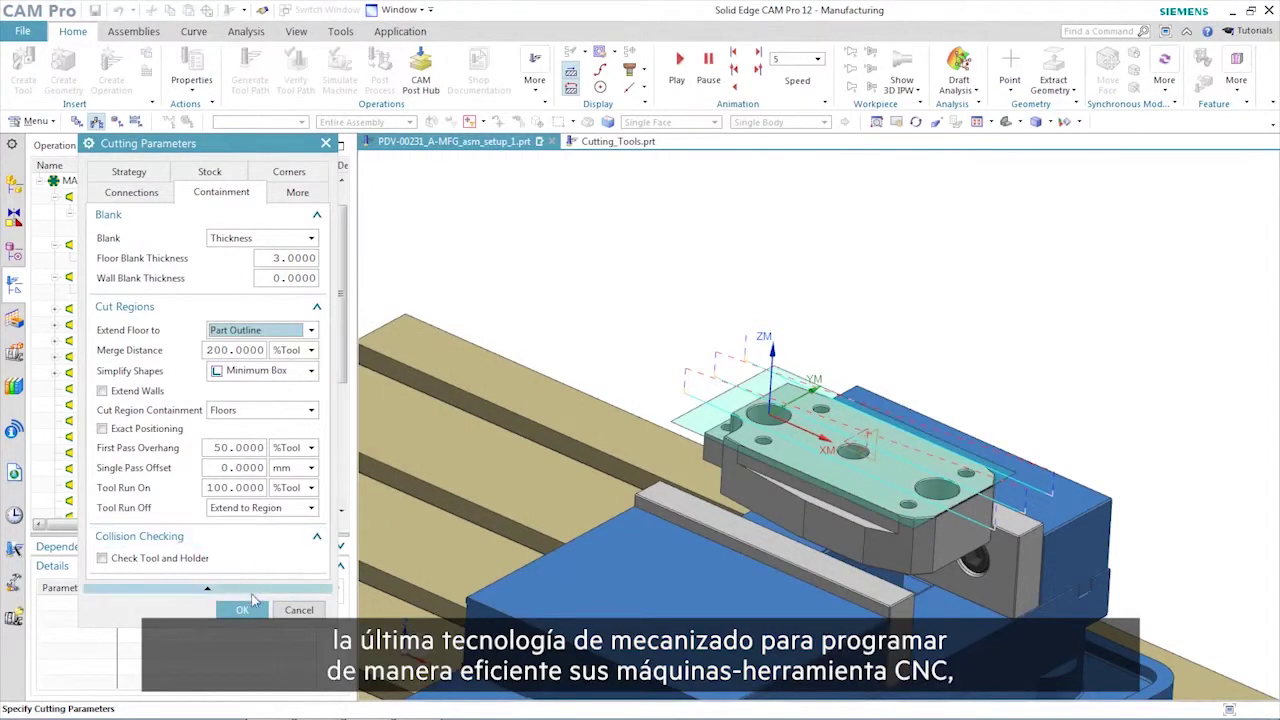
click(242, 609)
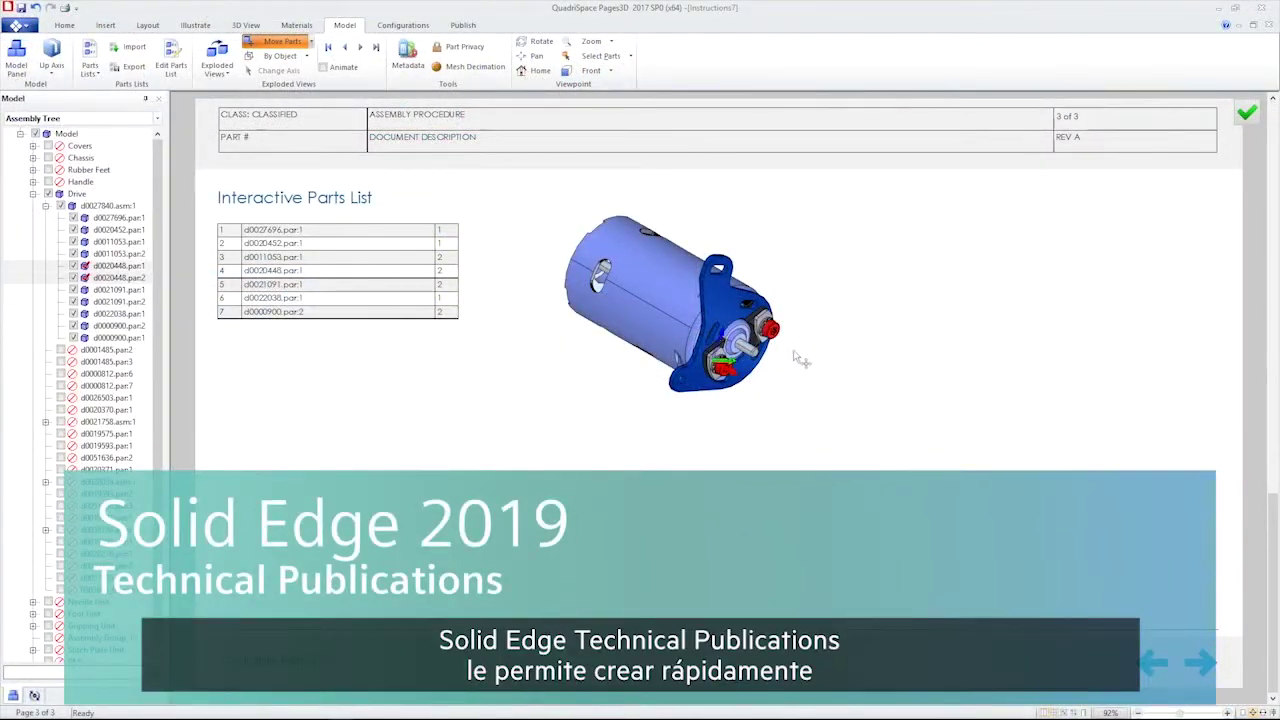
Pull the two red bolts out of the motor, restore the home view, and begin the Polarion user name entry
drag(743, 374, 798, 400)
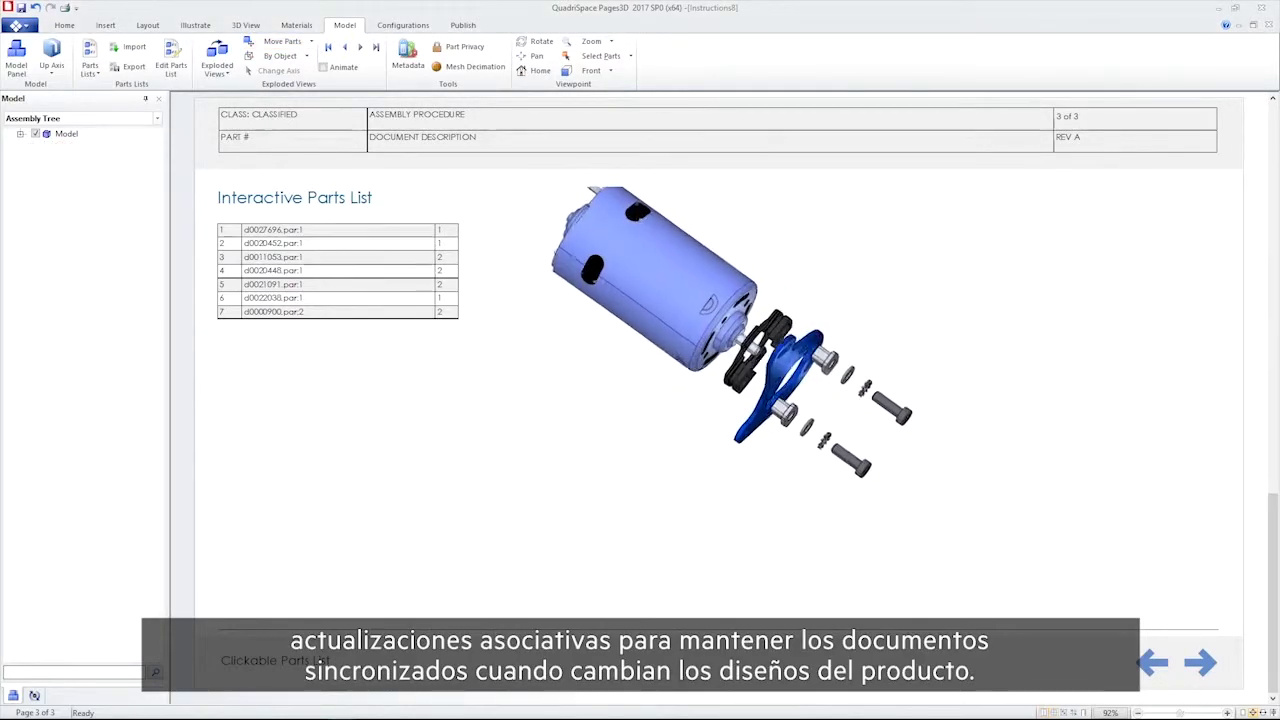
click(540, 72)
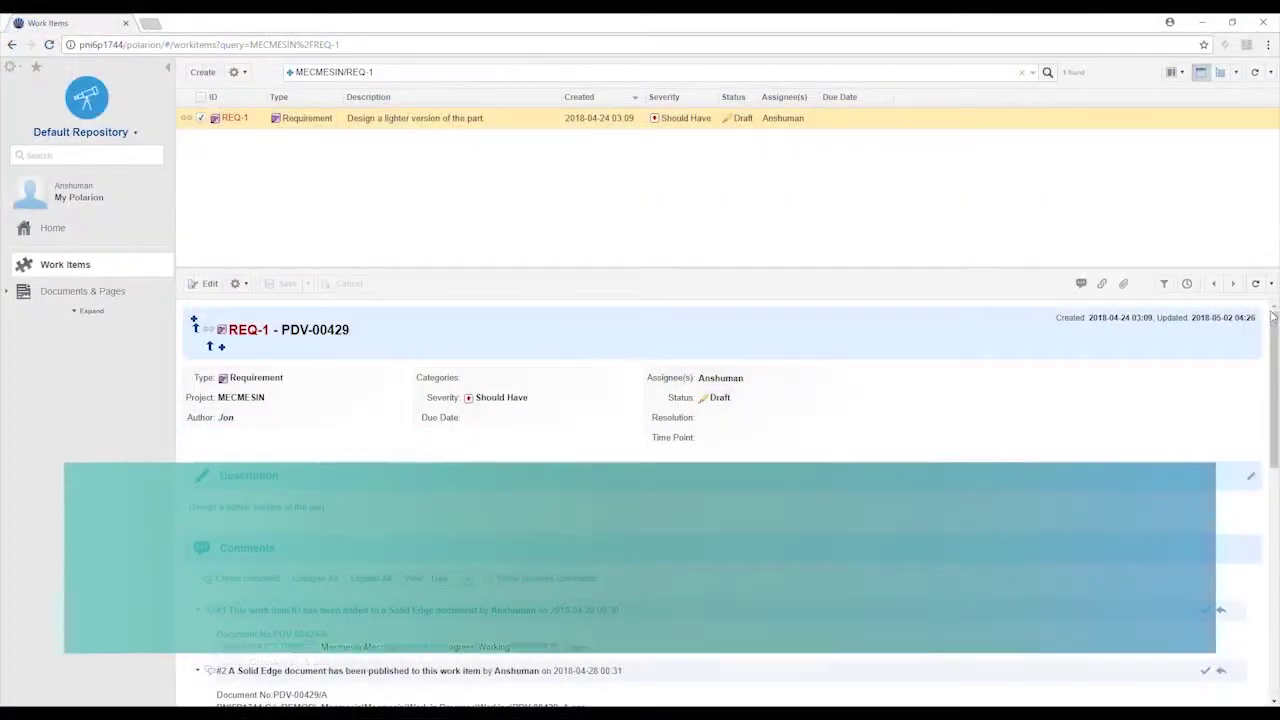
drag(1272, 316, 1273, 490)
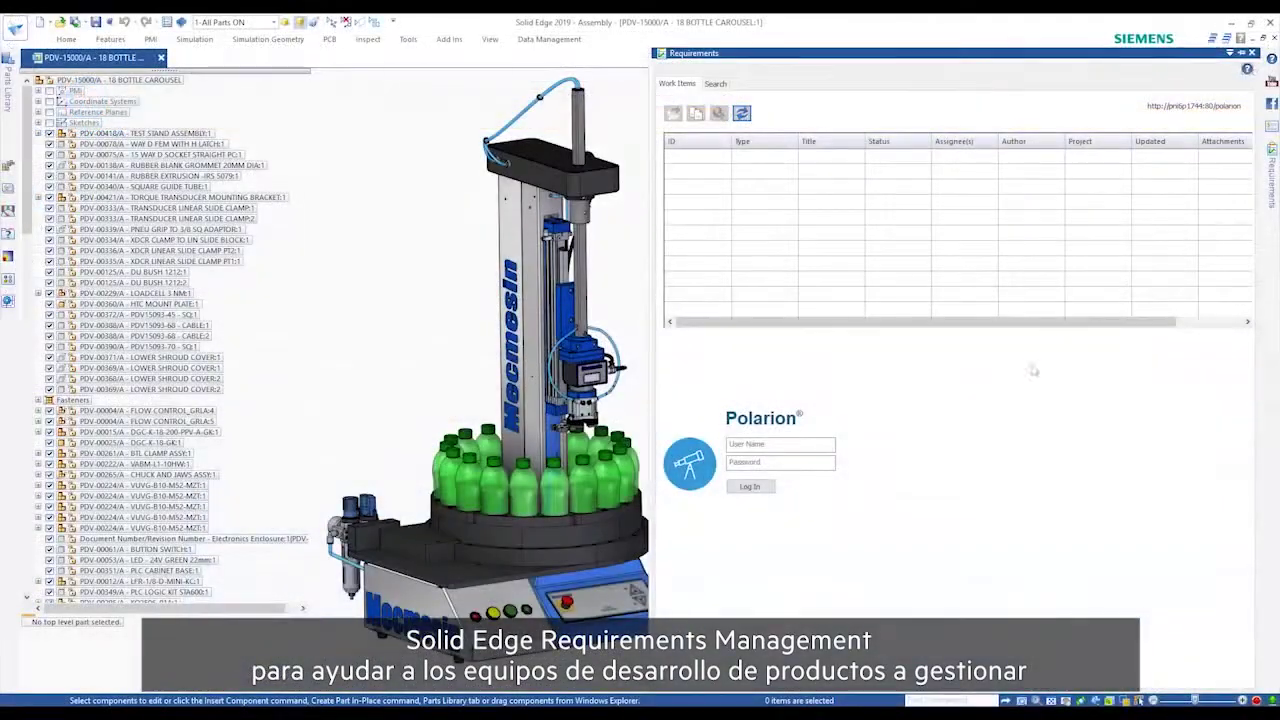
click(830, 446)
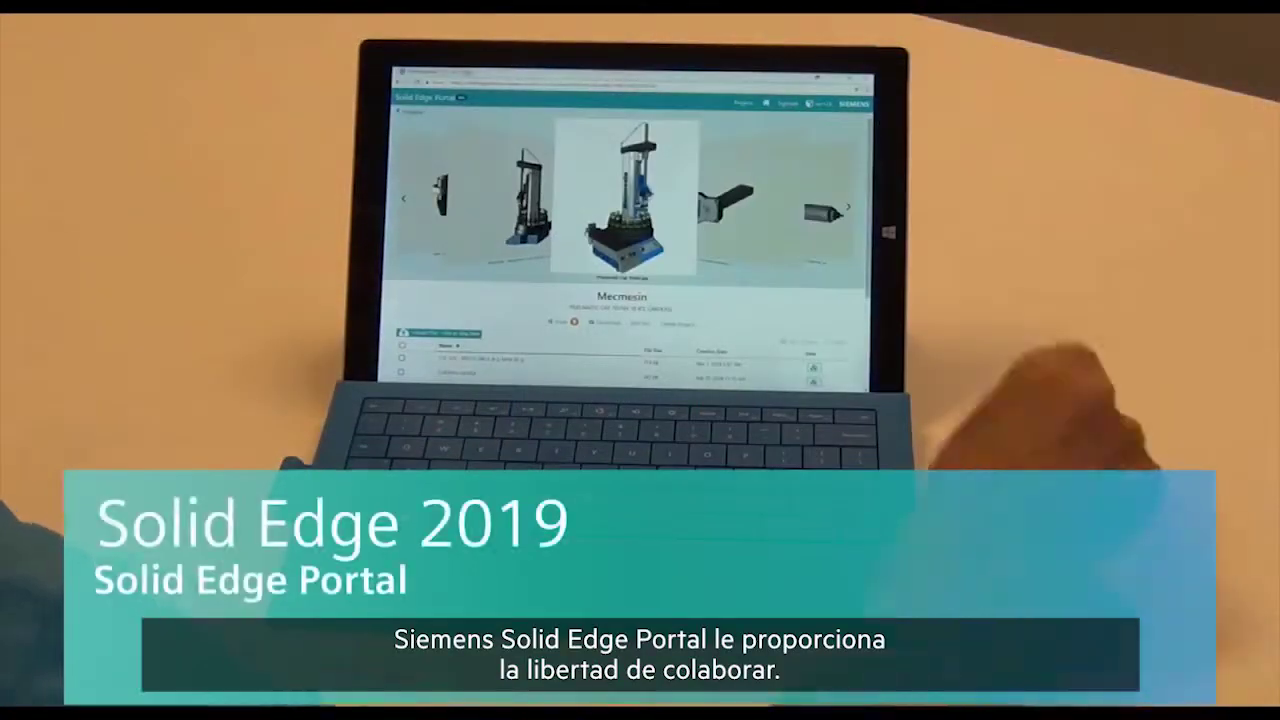
Open the valve assembly from the carousel in the 3D viewer, then its markup view on the phone
click(470, 270)
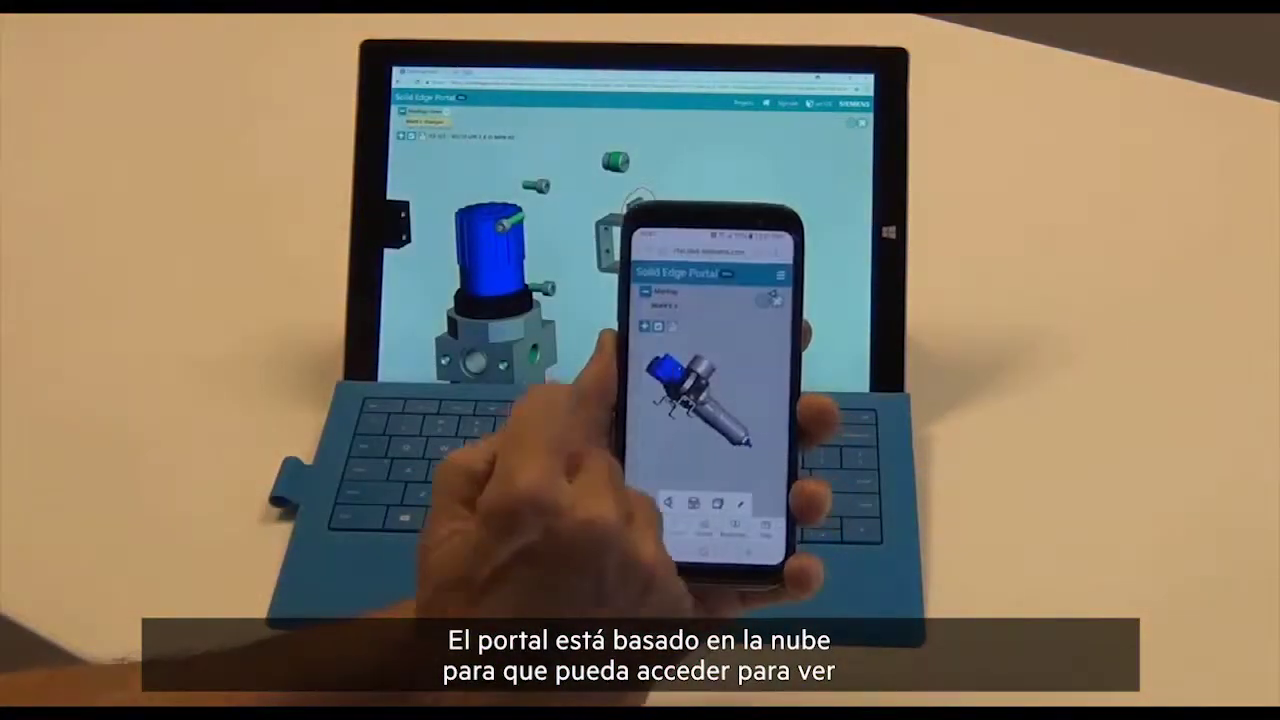
click(664, 297)
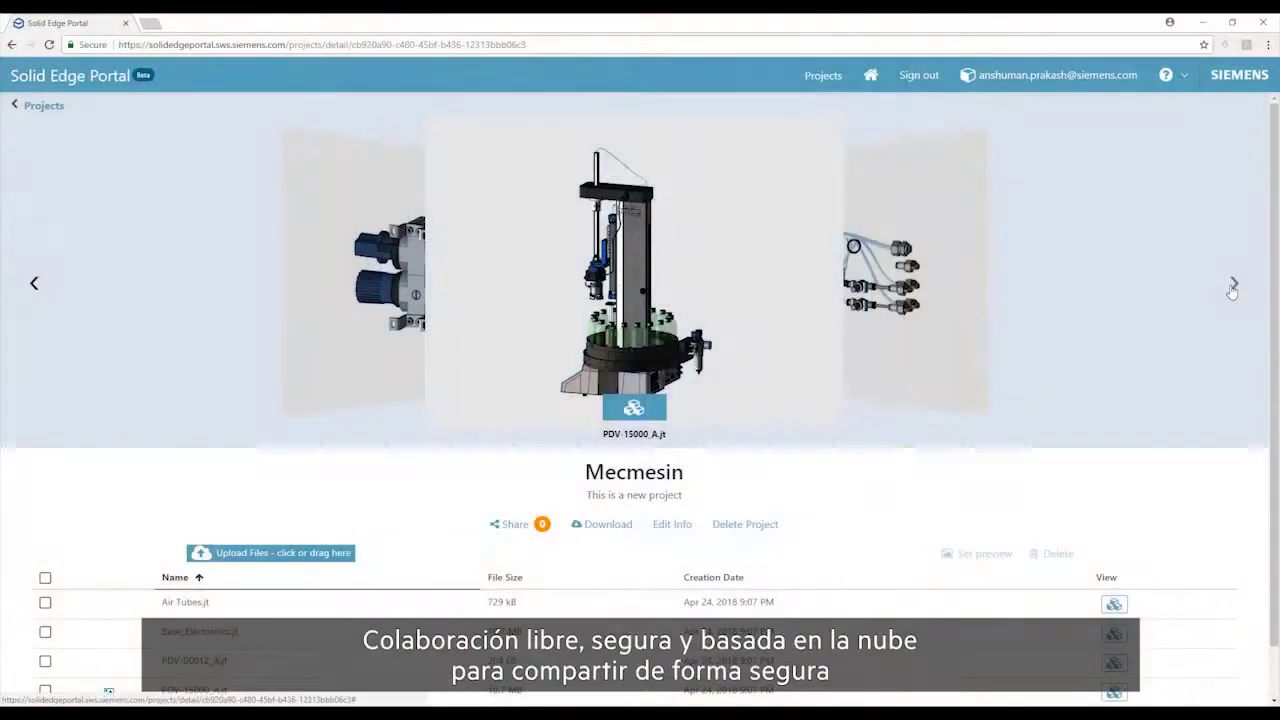
Advance the carousel three models to PDV-00012_A.jt, view it in 3D, and orbit the valve
click(1233, 286)
click(1233, 286)
click(1233, 286)
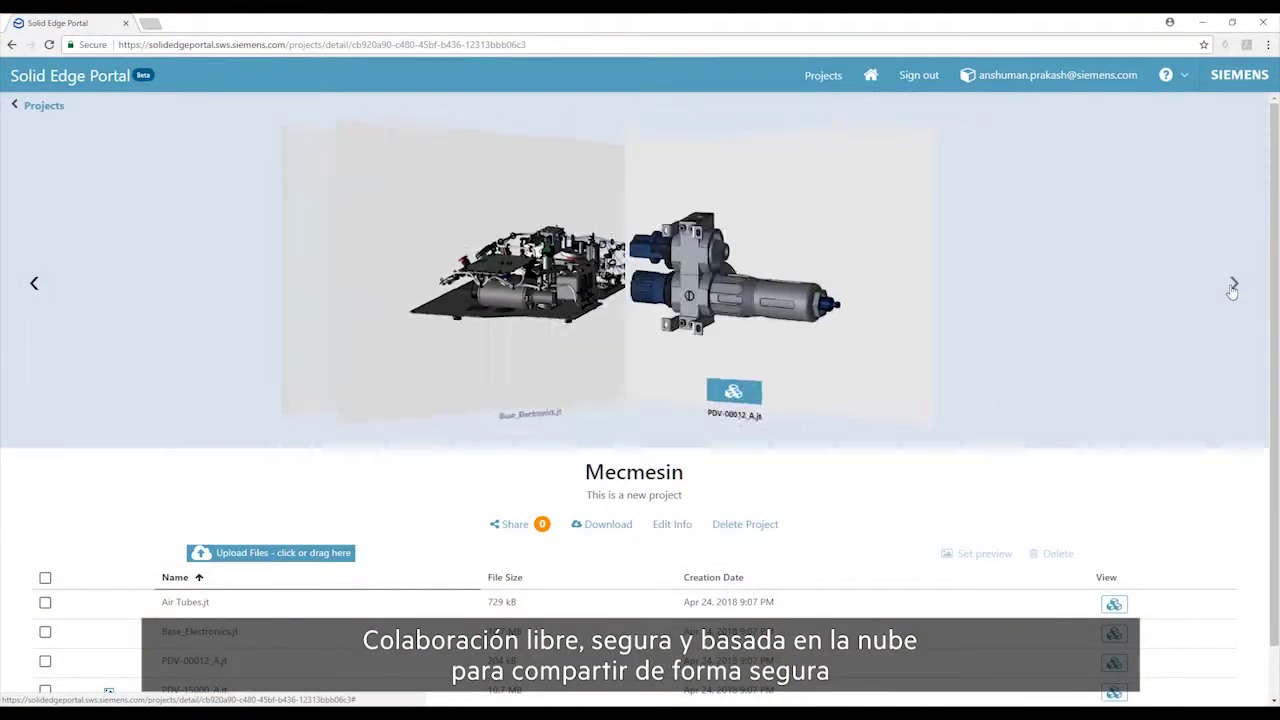
click(648, 409)
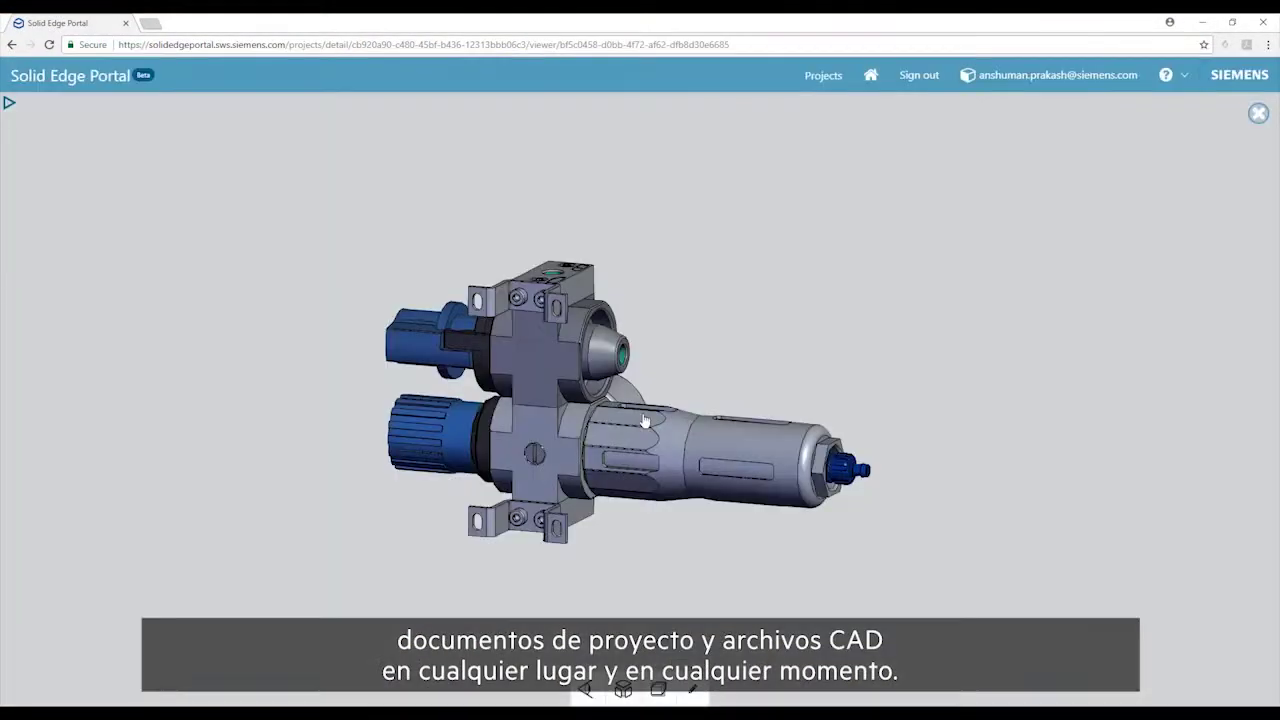
drag(668, 405, 552, 462)
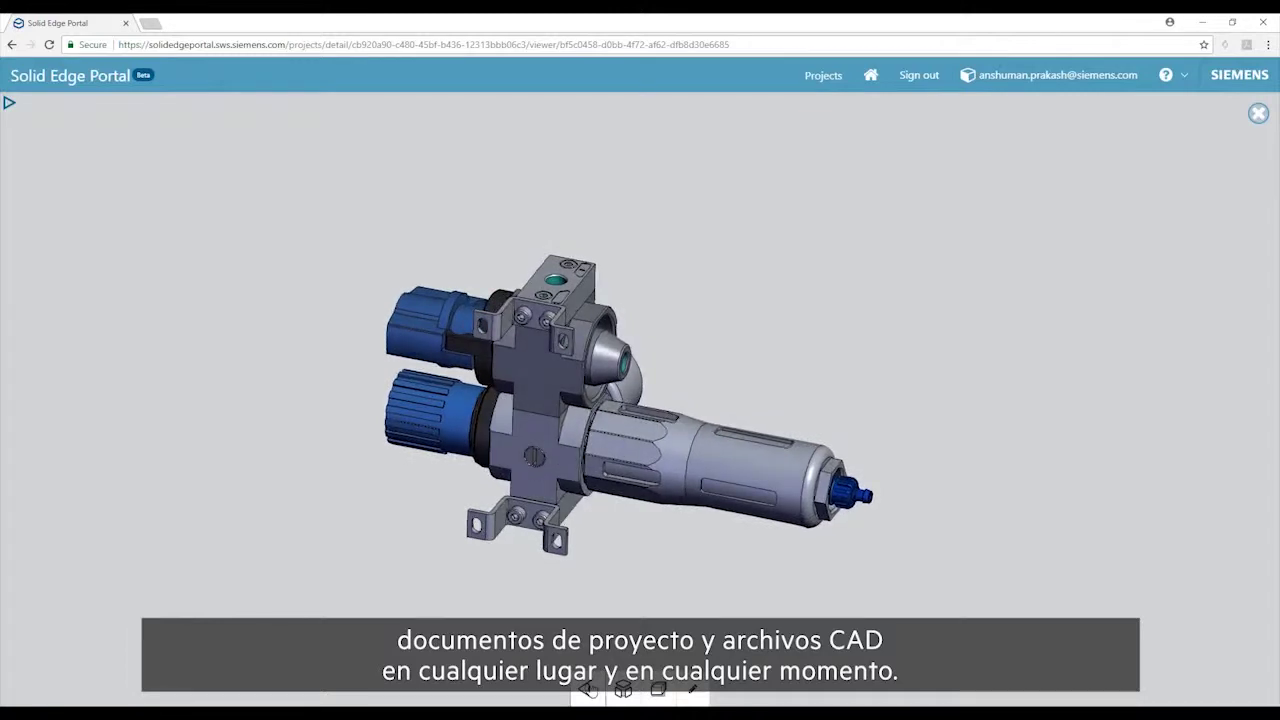